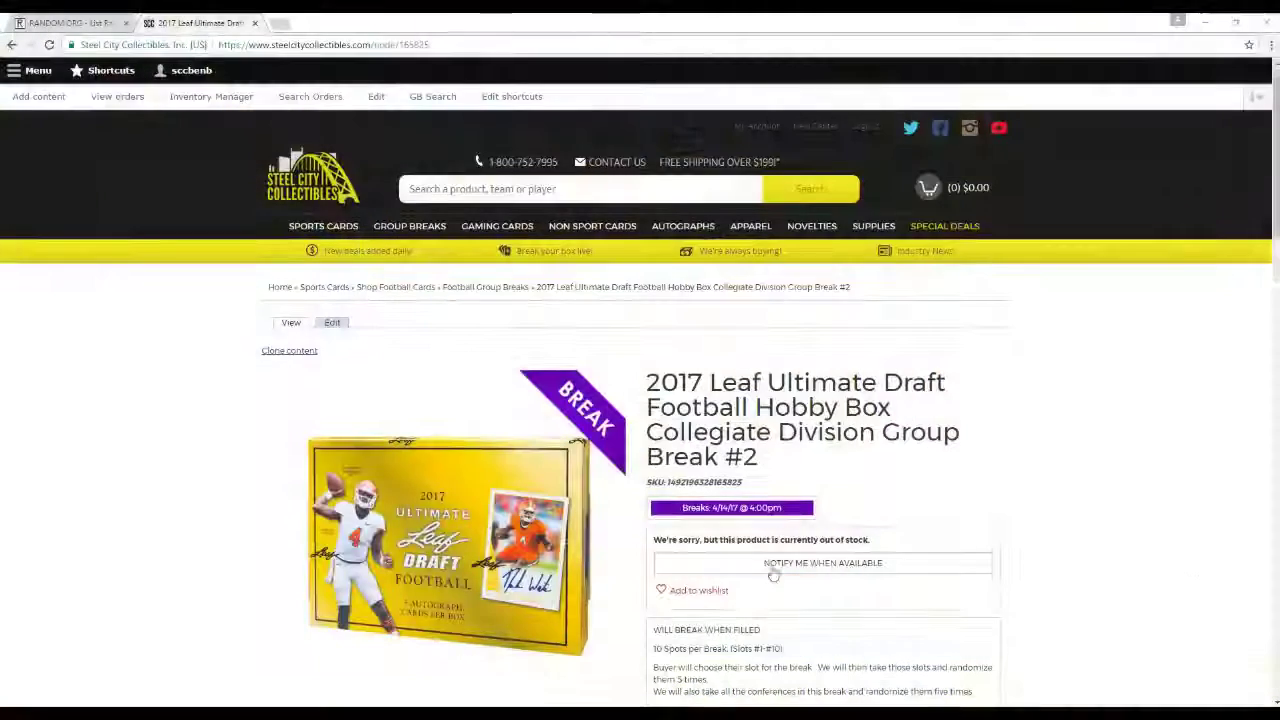
# Scroll the 2017 Leaf Ultimate Draft Football break page down to its 10 spots and conference divisions.
pyautogui.scroll(-3, 734, 528)
pyautogui.scroll(-1, 733, 527)
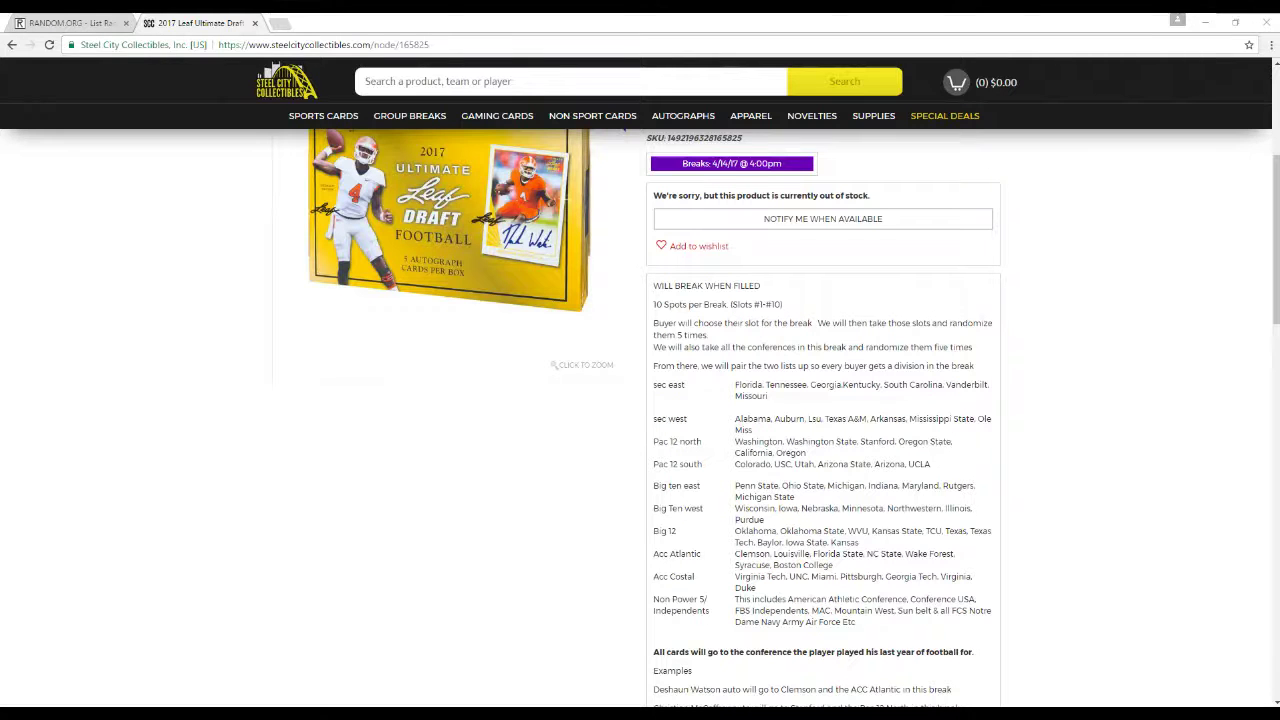
pyautogui.scroll(-1, 760, 416)
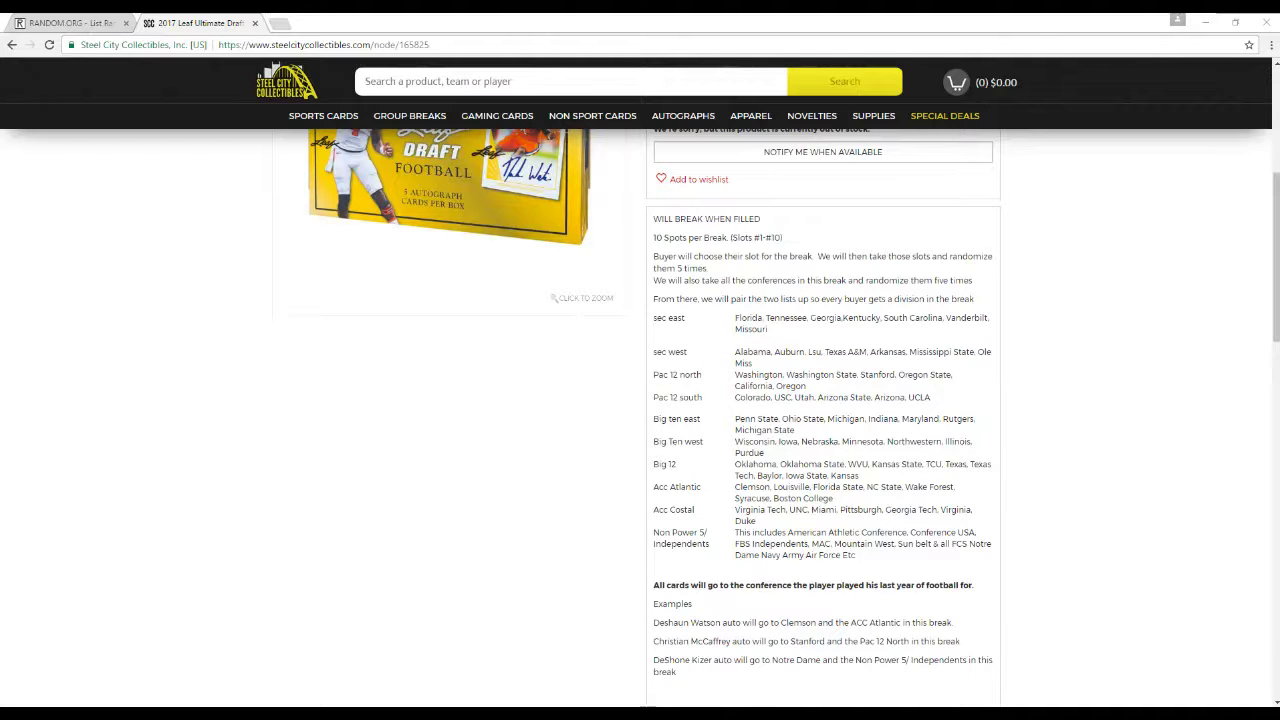
pyautogui.scroll(-3, 540, 437)
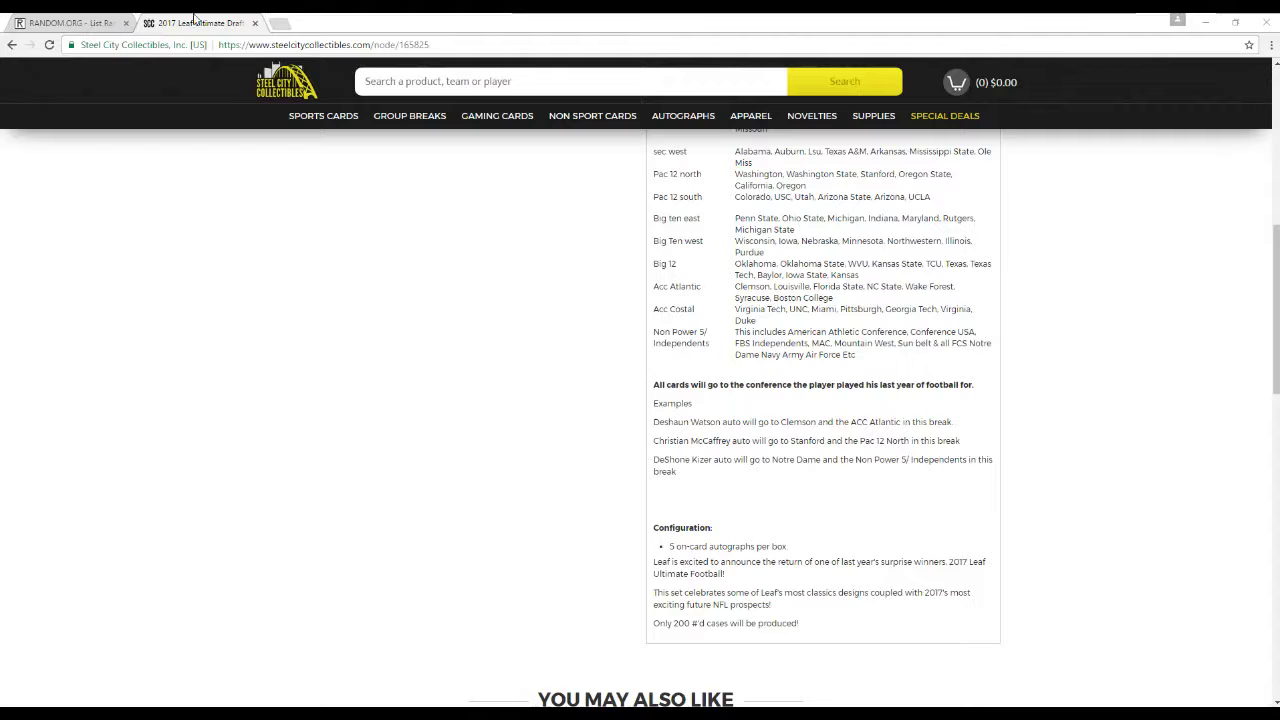
# Randomize the ten buyer names repeatedly in RANDOM.ORG's List Randomizer.
pyautogui.click(57, 21)
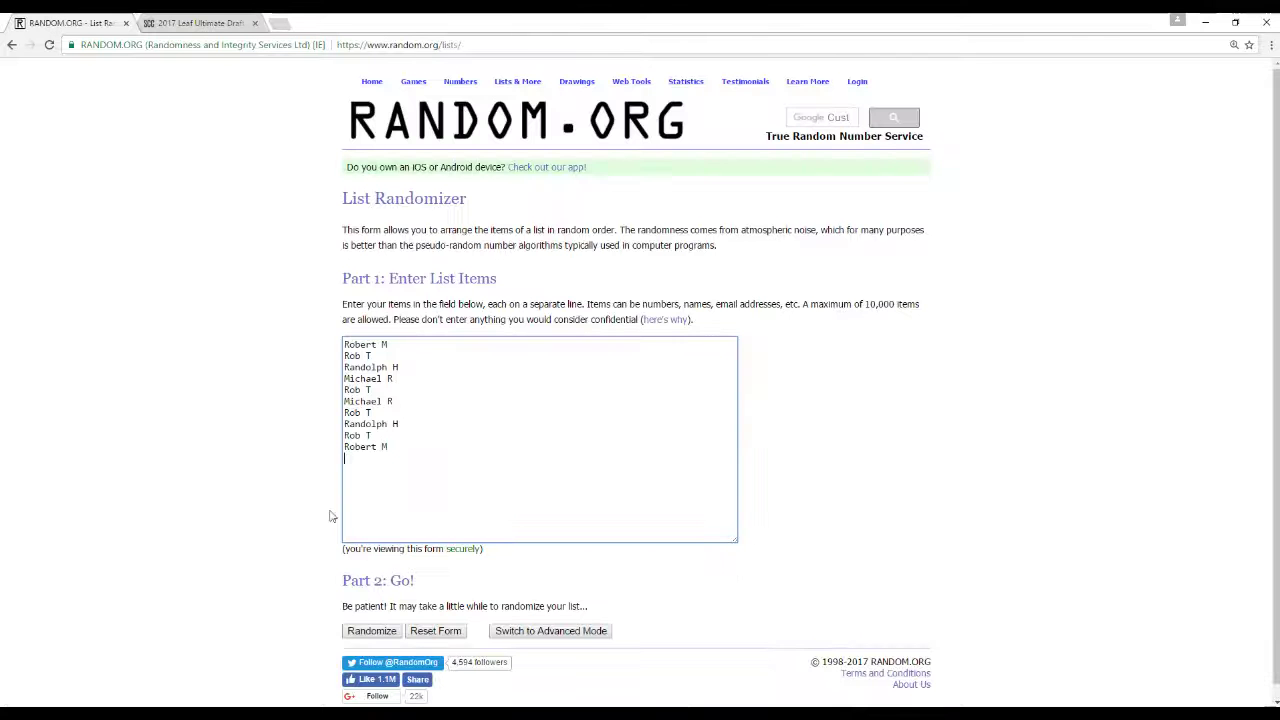
pyautogui.click(398, 631)
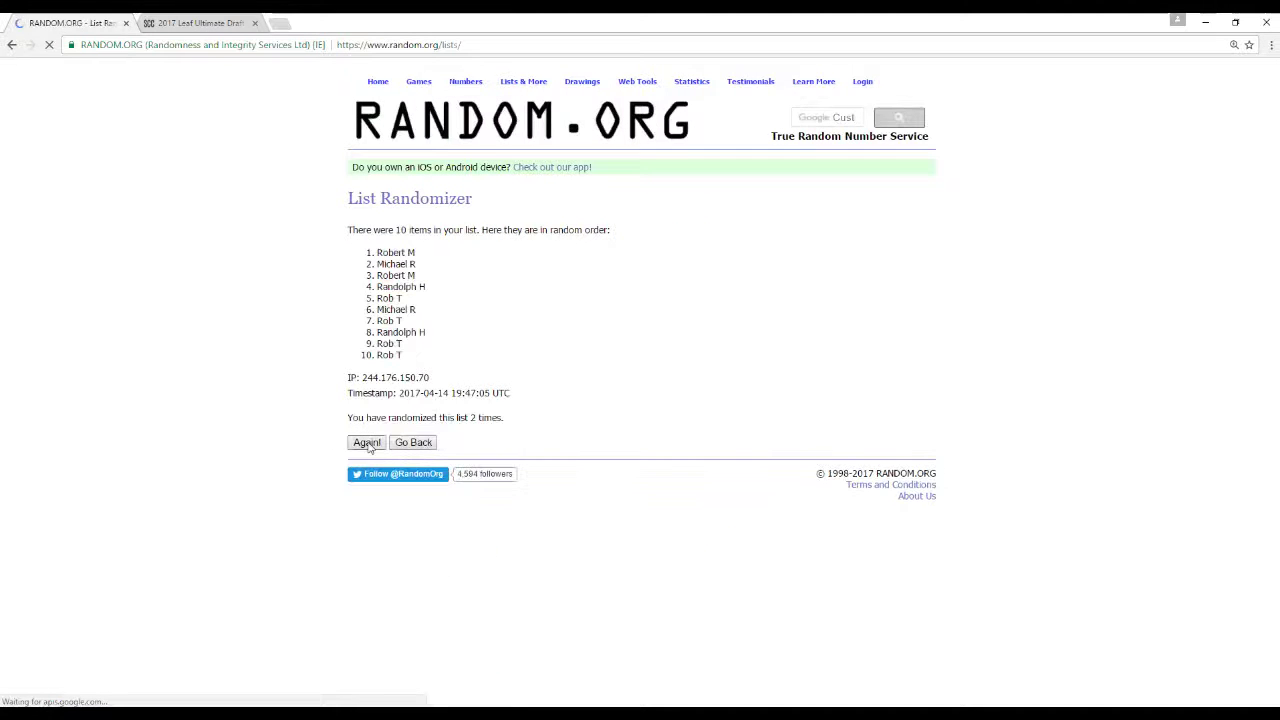
pyautogui.click(367, 442)
pyautogui.click(367, 442)
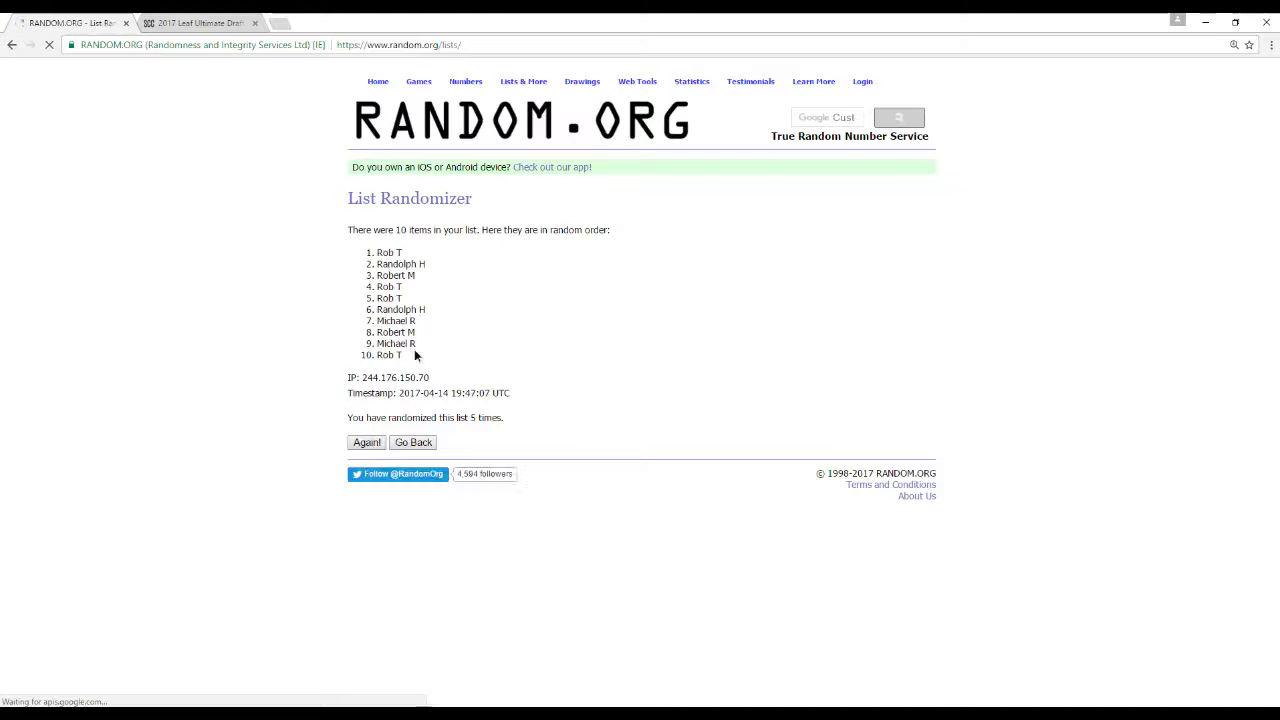
# Select and copy the final randomized order of the ten buyer names.
pyautogui.moveTo(420, 359); pyautogui.dragTo(369, 257)
pyautogui.rightClick(369, 257)
pyautogui.click(410, 272)
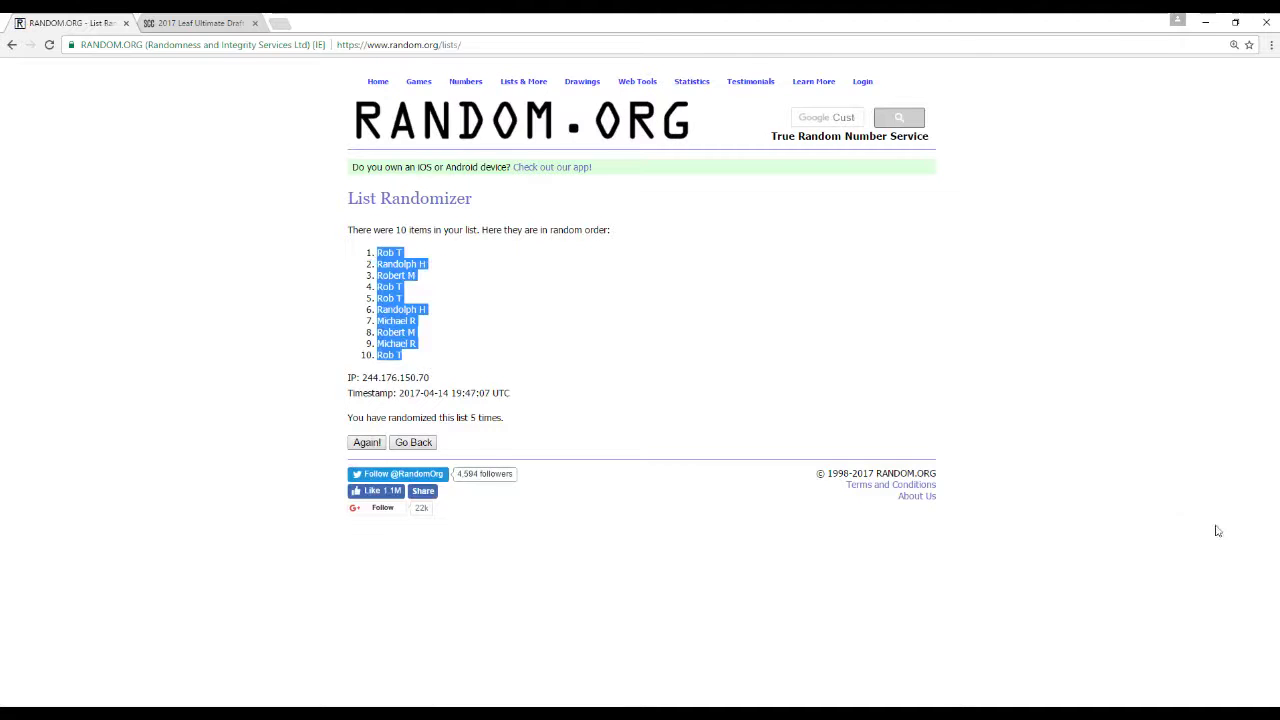
pyautogui.hotkey('alt', 'Tab')
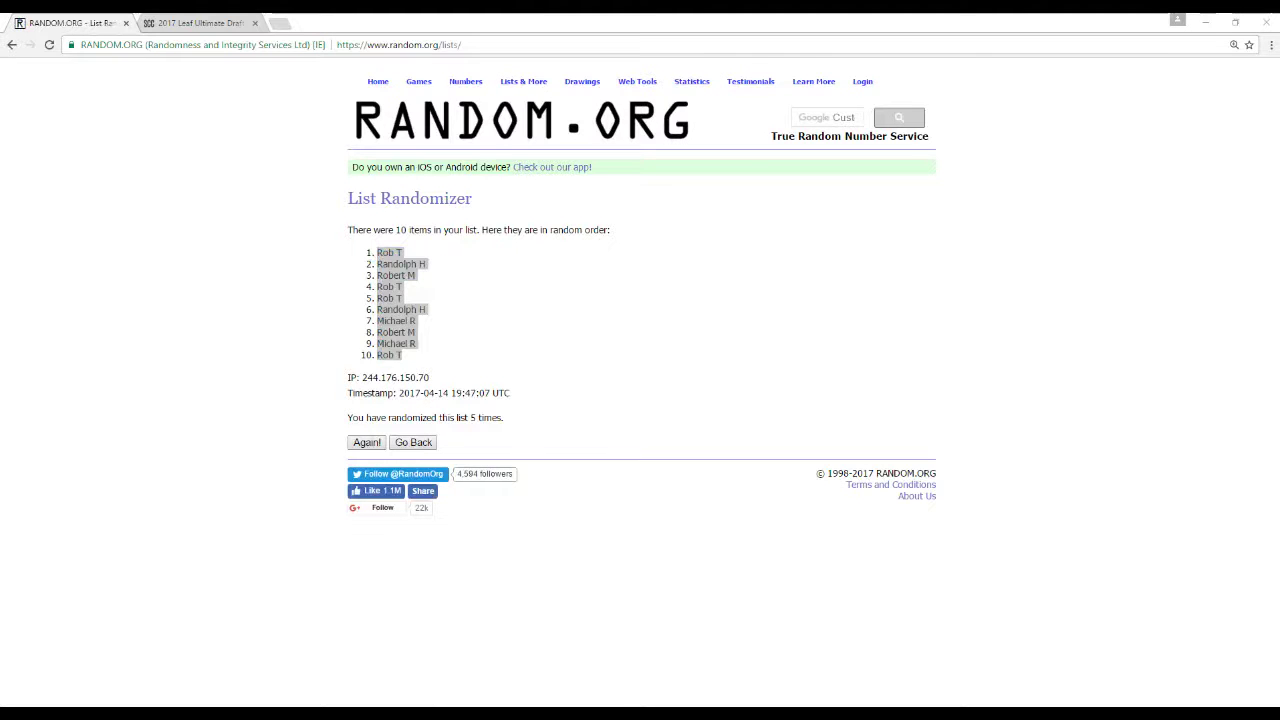
pyautogui.hotkey('alt', 'Tab')
pyautogui.hotkey('alt', 'Tab')
pyautogui.hotkey('alt', 'Tab')
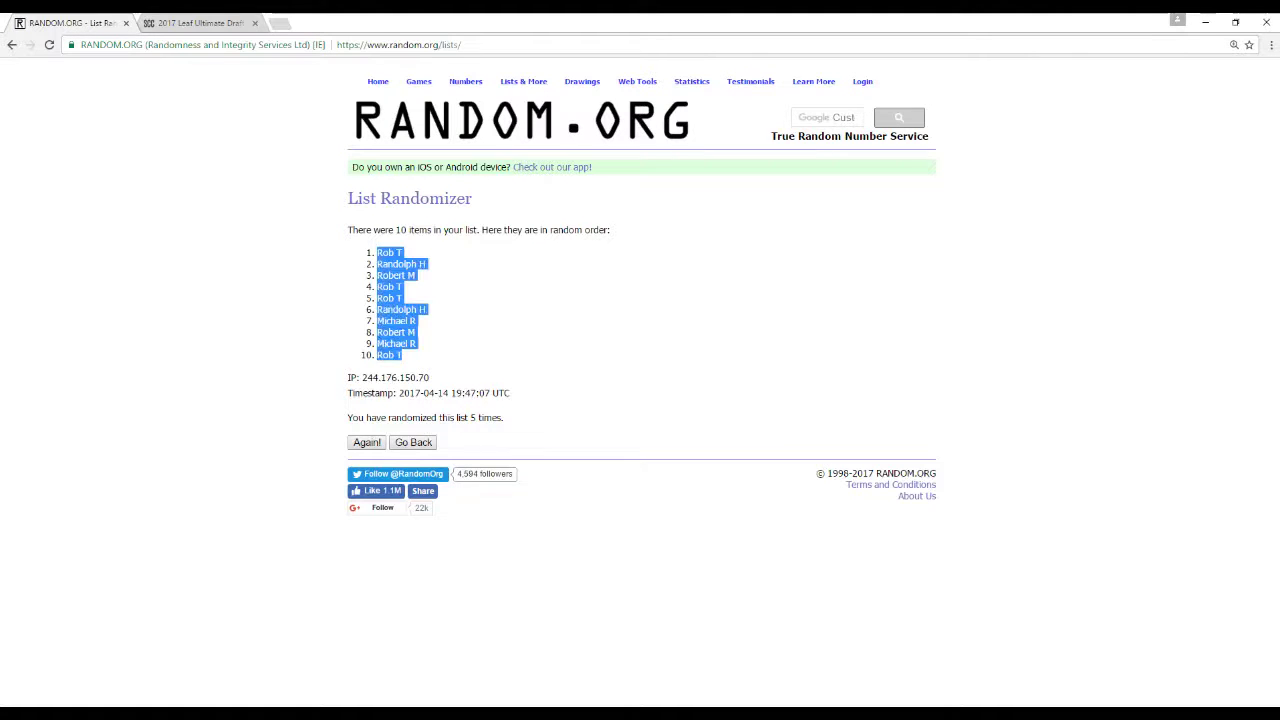
# Open the List Randomizer from the home page and paste in the ten conference divisions.
pyautogui.click(379, 82)
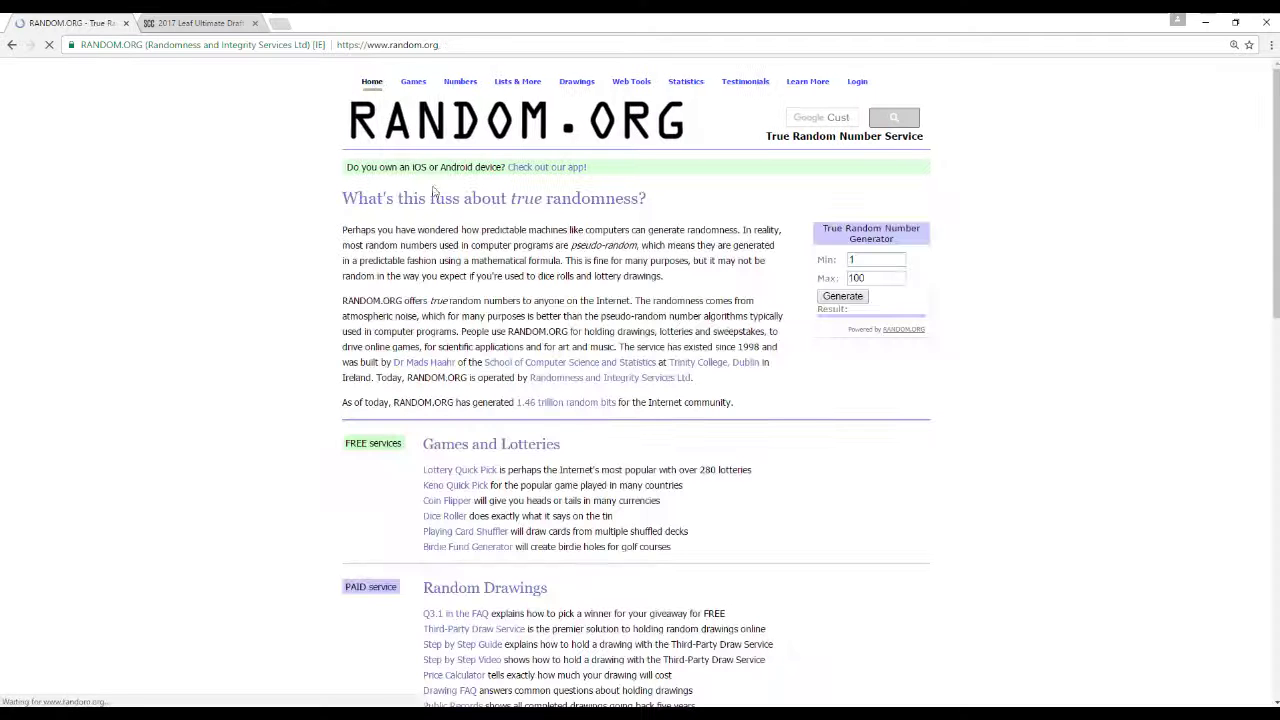
pyautogui.scroll(-2, 560, 460)
pyautogui.scroll(-2, 463, 530)
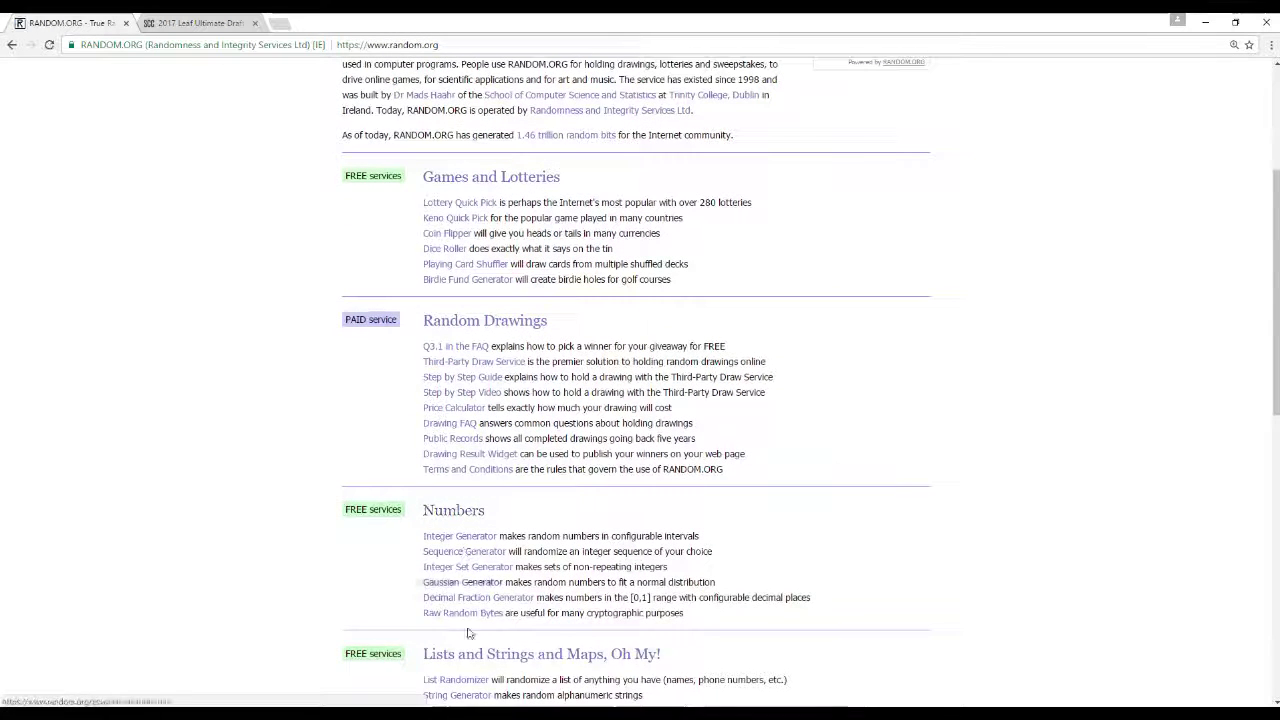
pyautogui.click(471, 686)
pyautogui.rightClick(445, 379)
pyautogui.click(479, 459)
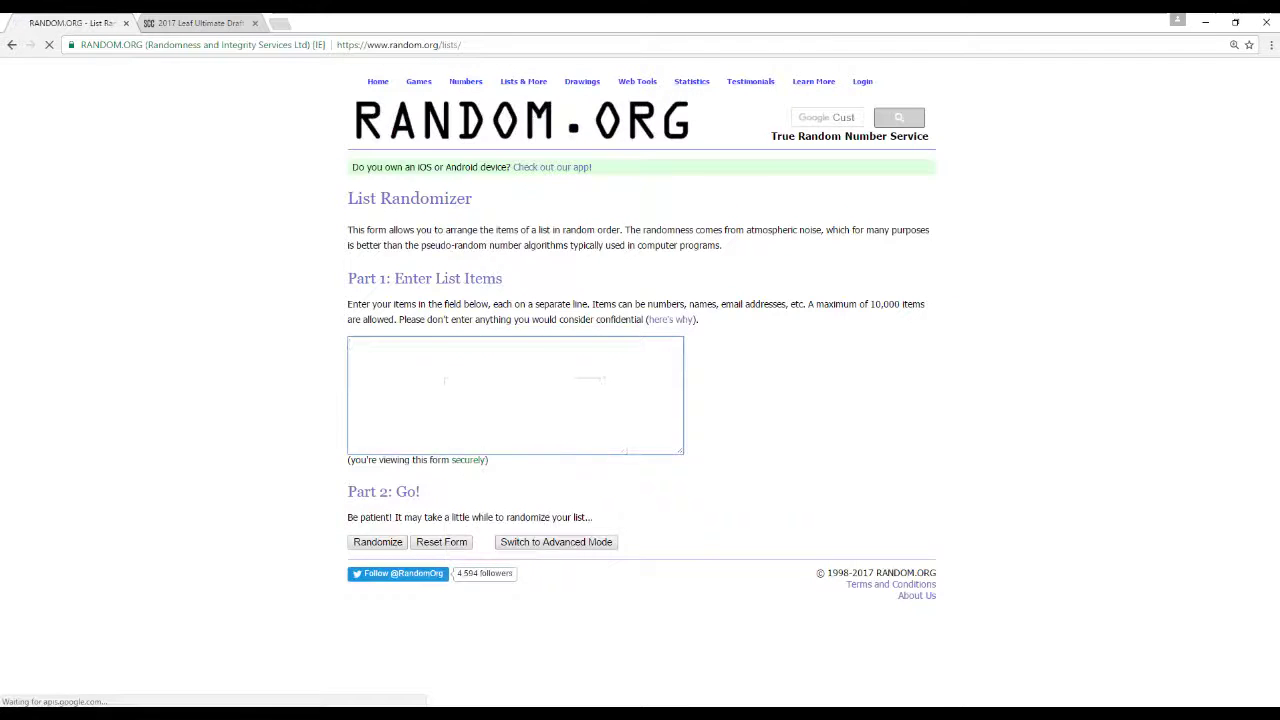
pyautogui.moveTo(681, 451); pyautogui.dragTo(990, 493)
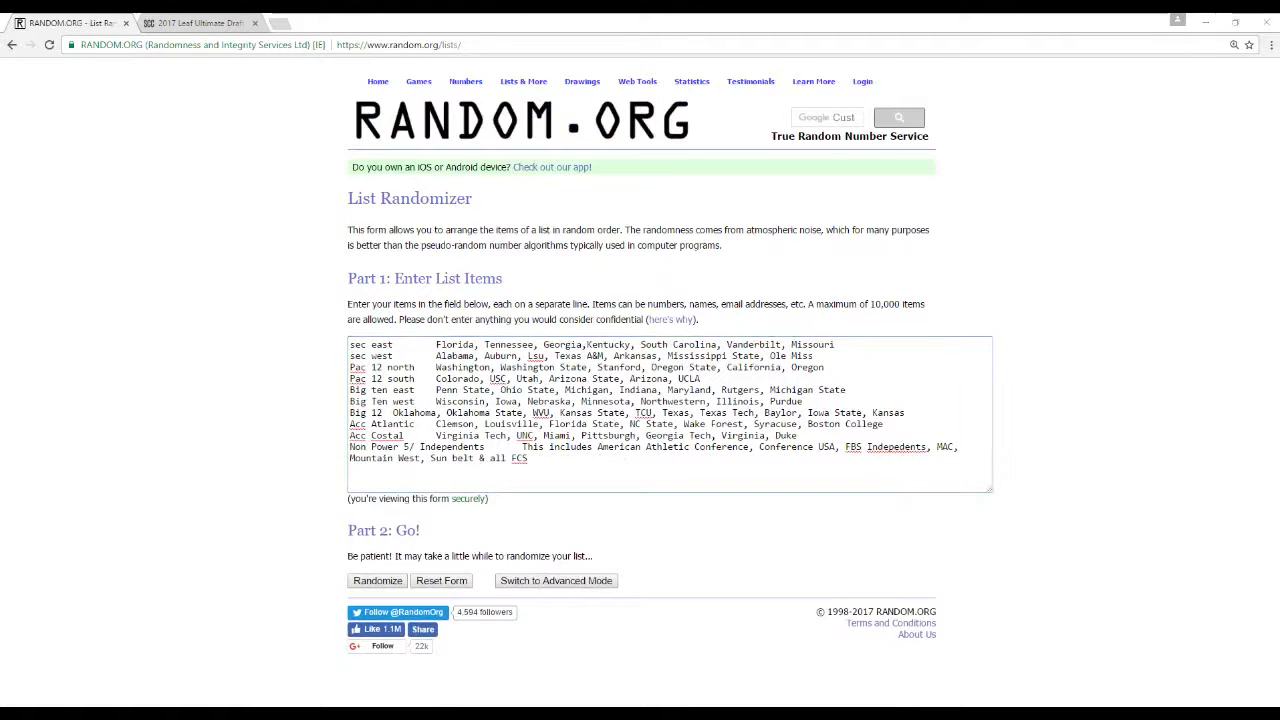
# Shuffle the divisions five times and copy the result, sec west first and Big 12 last.
pyautogui.click(386, 586)
pyautogui.click(373, 431)
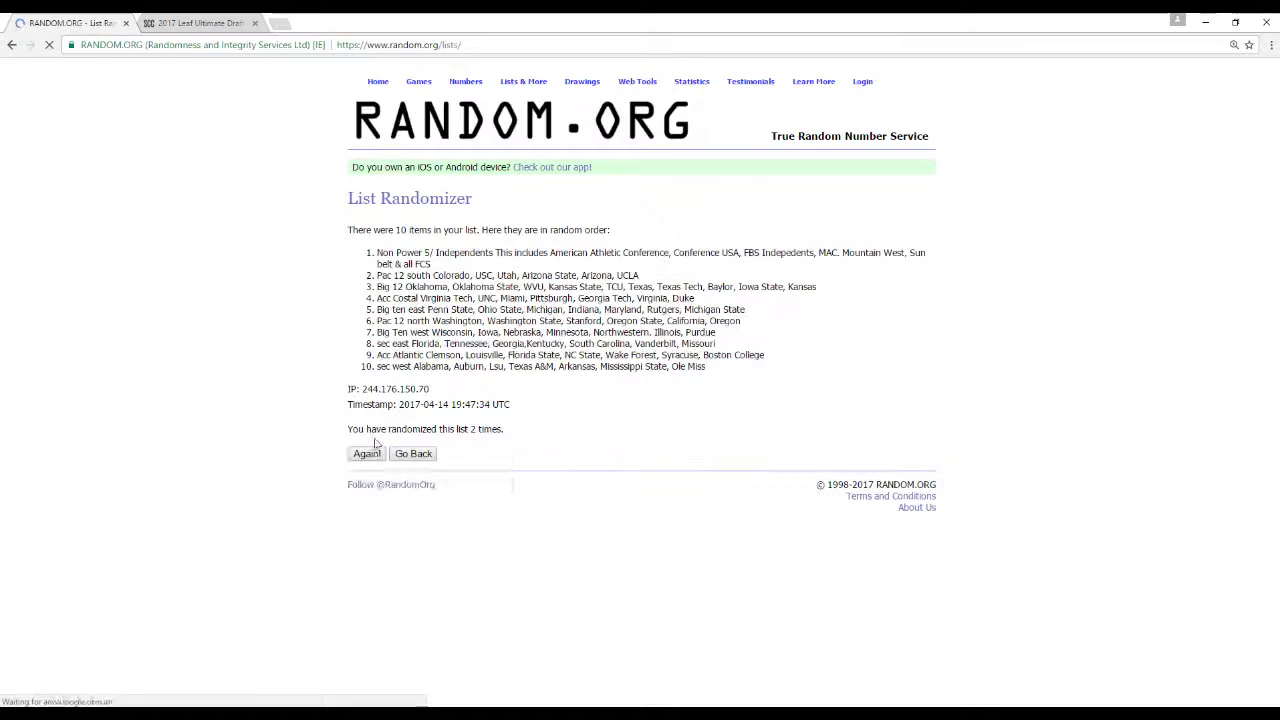
pyautogui.click(376, 453)
pyautogui.click(376, 453)
pyautogui.click(376, 453)
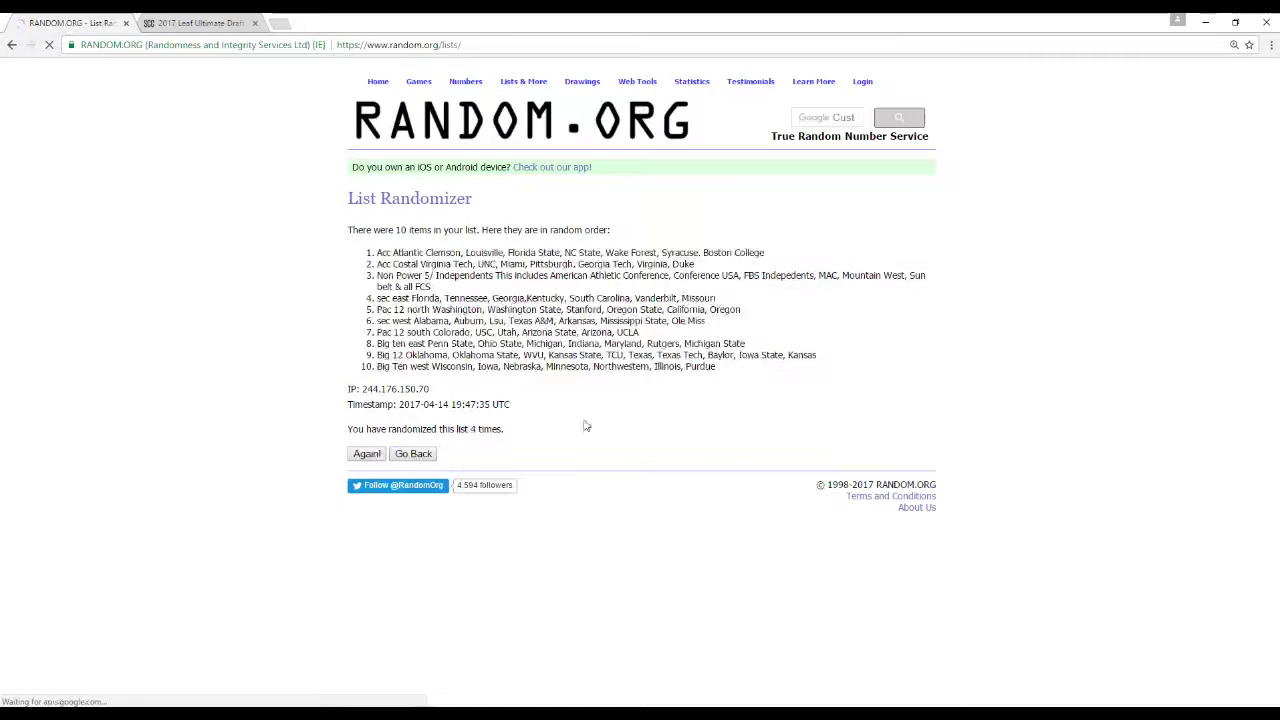
pyautogui.moveTo(822, 368); pyautogui.dragTo(361, 259)
pyautogui.rightClick(403, 253)
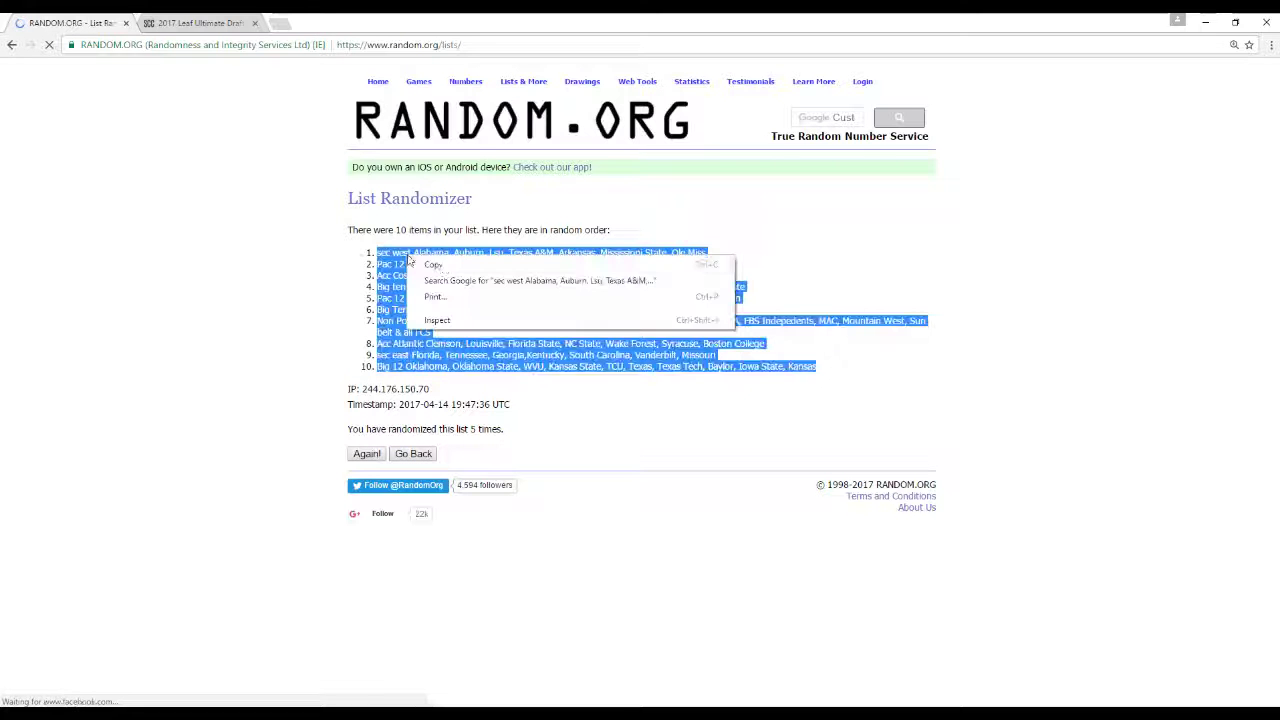
pyautogui.click(443, 268)
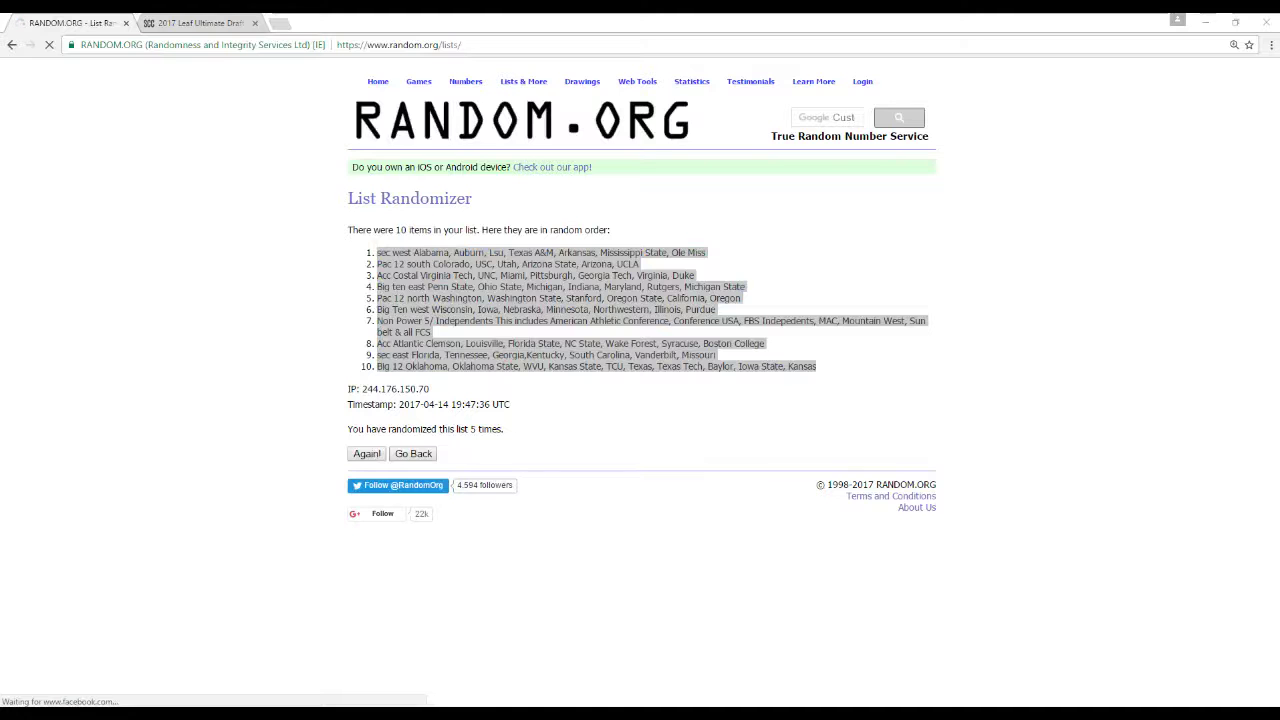
# Paste the randomized divisions into column B starting at cell B1.
pyautogui.click(428, 198)
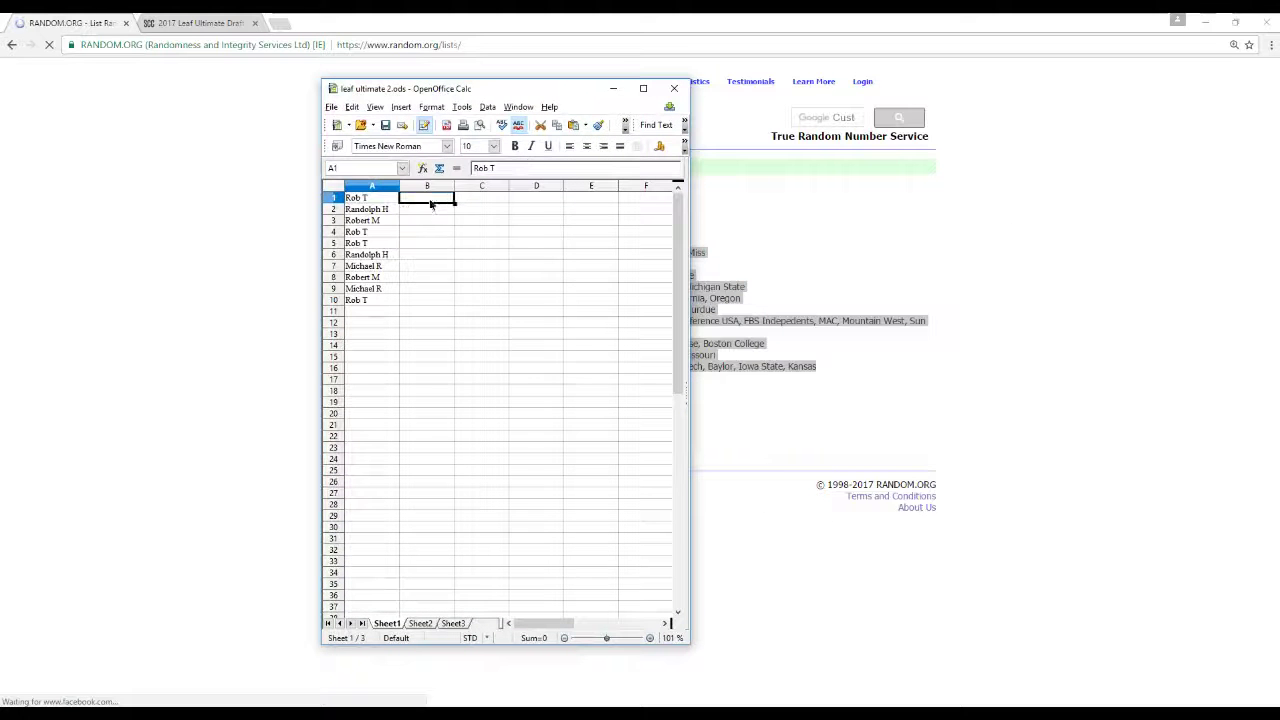
pyautogui.rightClick(430, 199)
pyautogui.click(466, 347)
# Print the paired names and divisions, then widen column B.
pyautogui.click(331, 107)
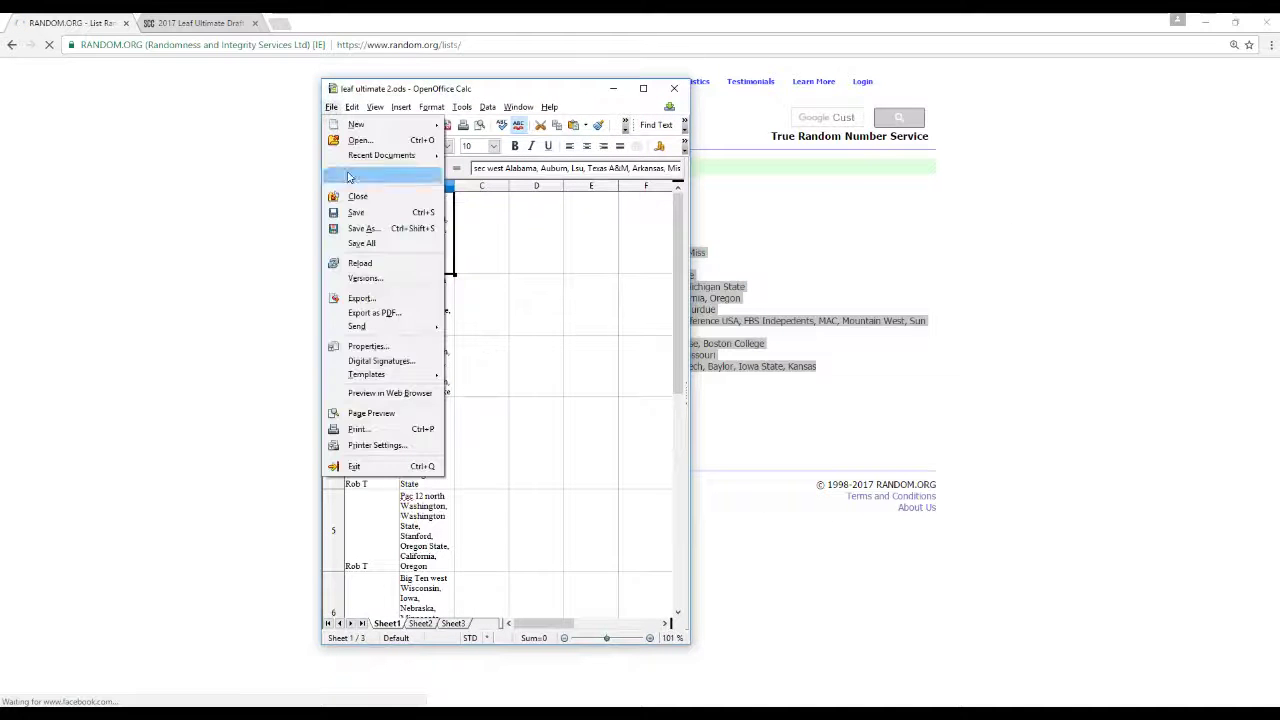
pyautogui.click(370, 435)
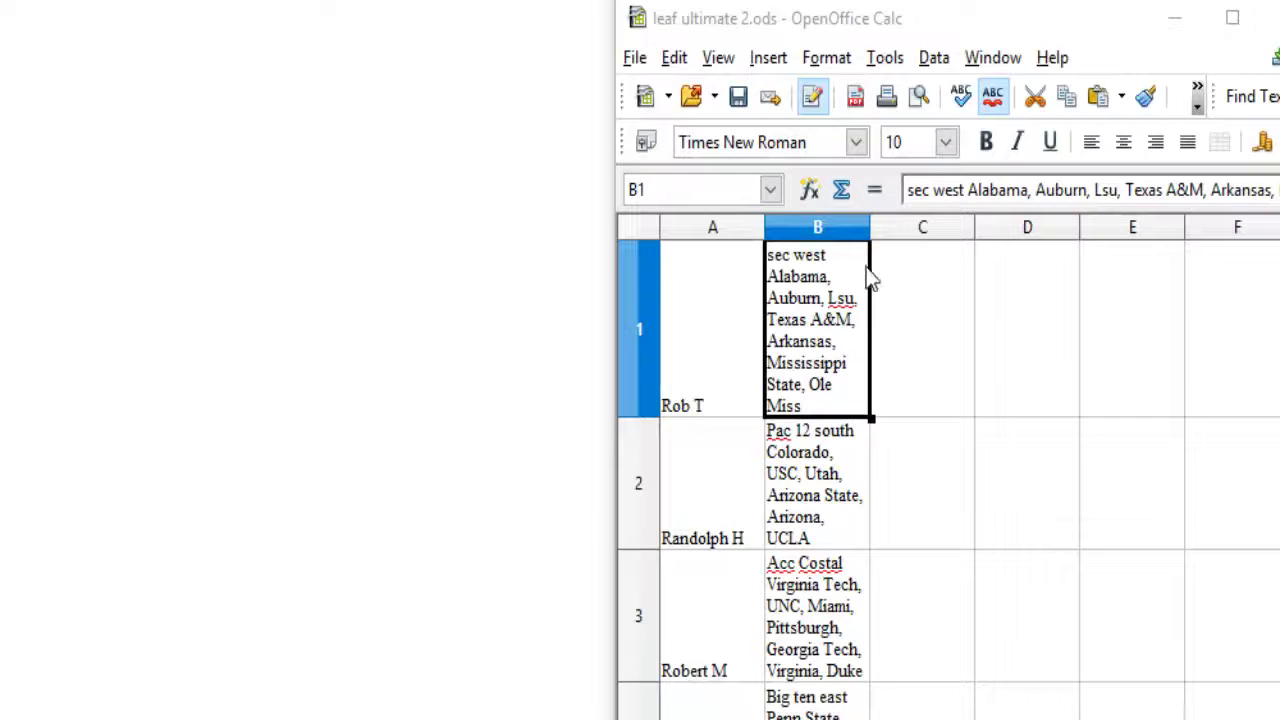
pyautogui.moveTo(870, 227); pyautogui.dragTo(1020, 268)
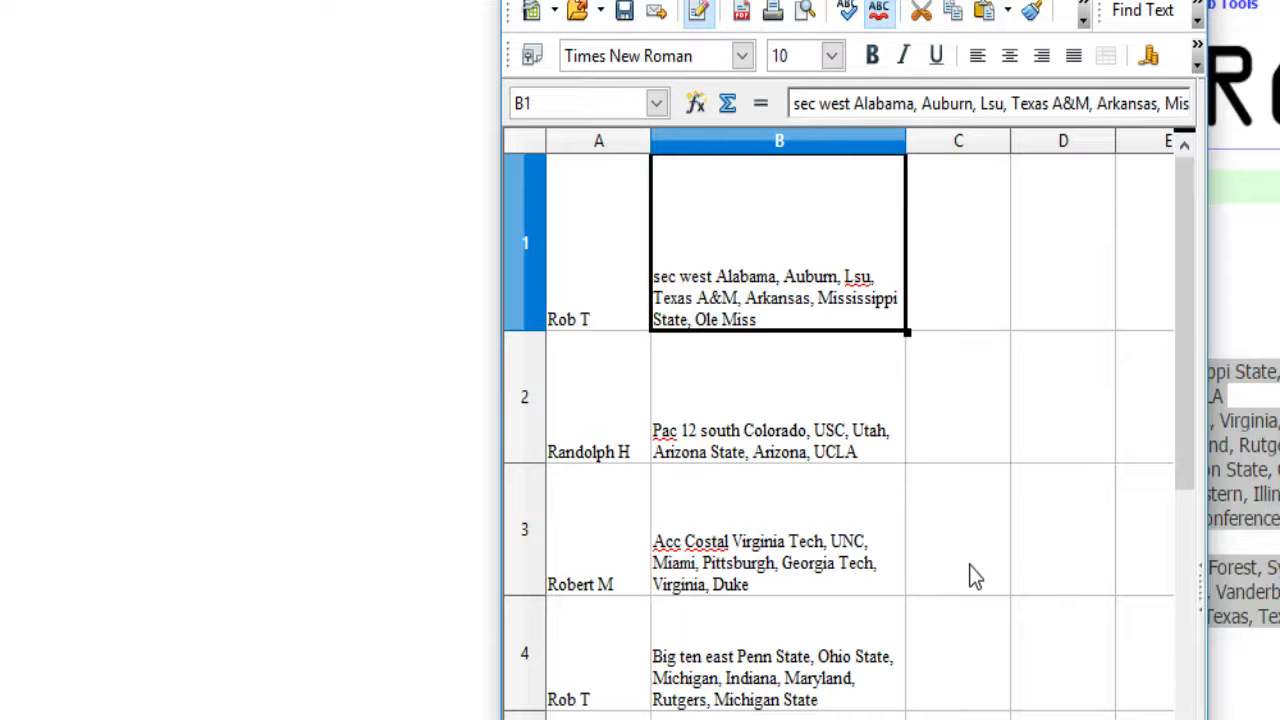
# Reduce row 9's height so its sec east division is fully readable, then review all ten pairings.
pyautogui.scroll(-1, 990, 675)
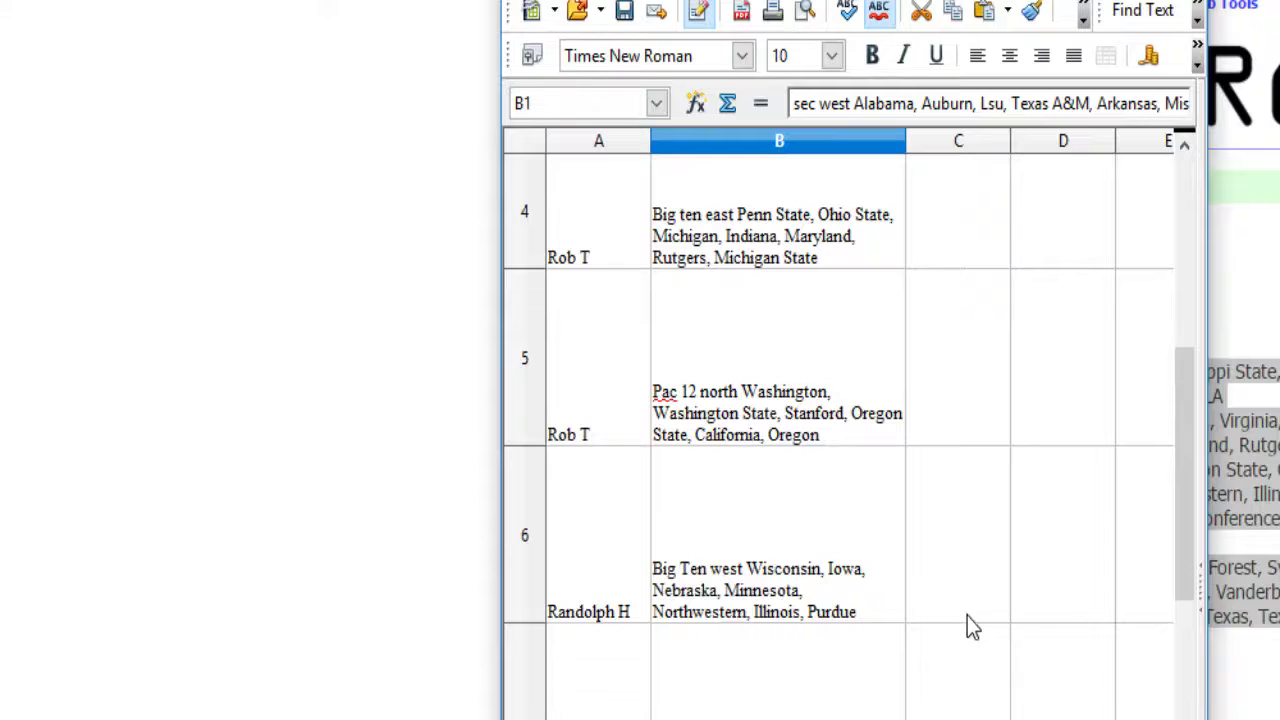
pyautogui.scroll(-1, 967, 616)
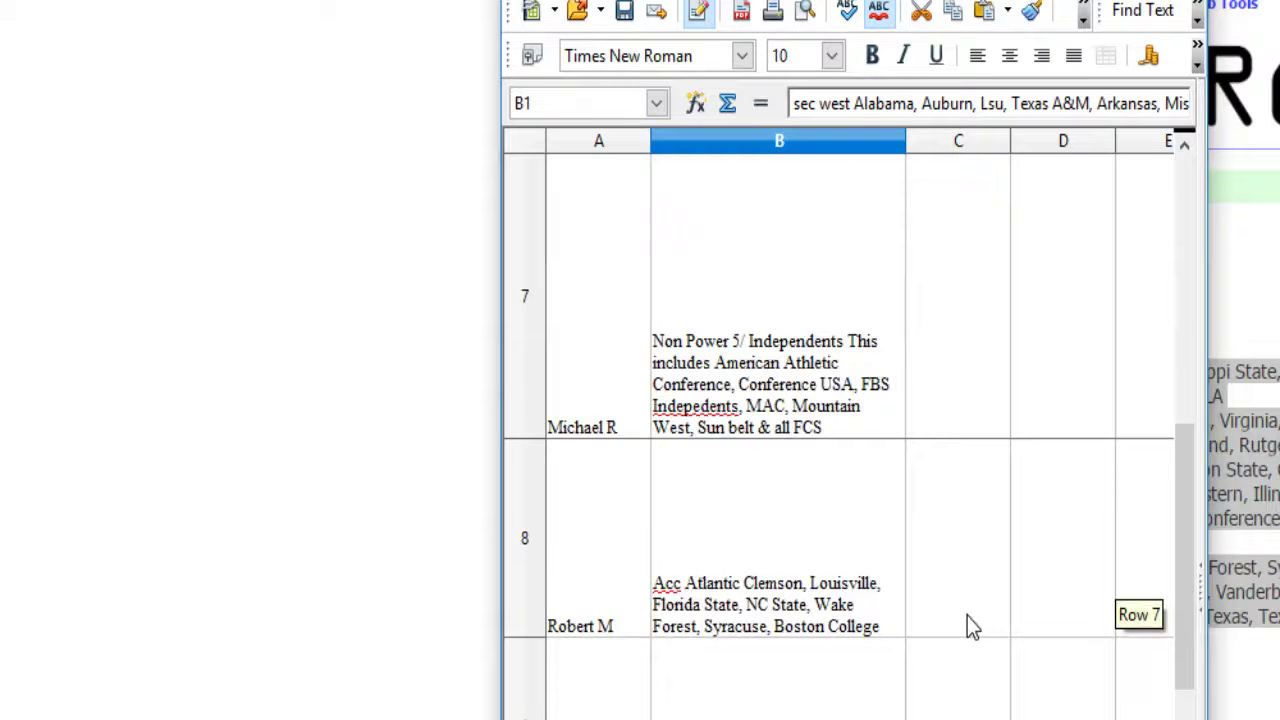
pyautogui.scroll(-1, 967, 616)
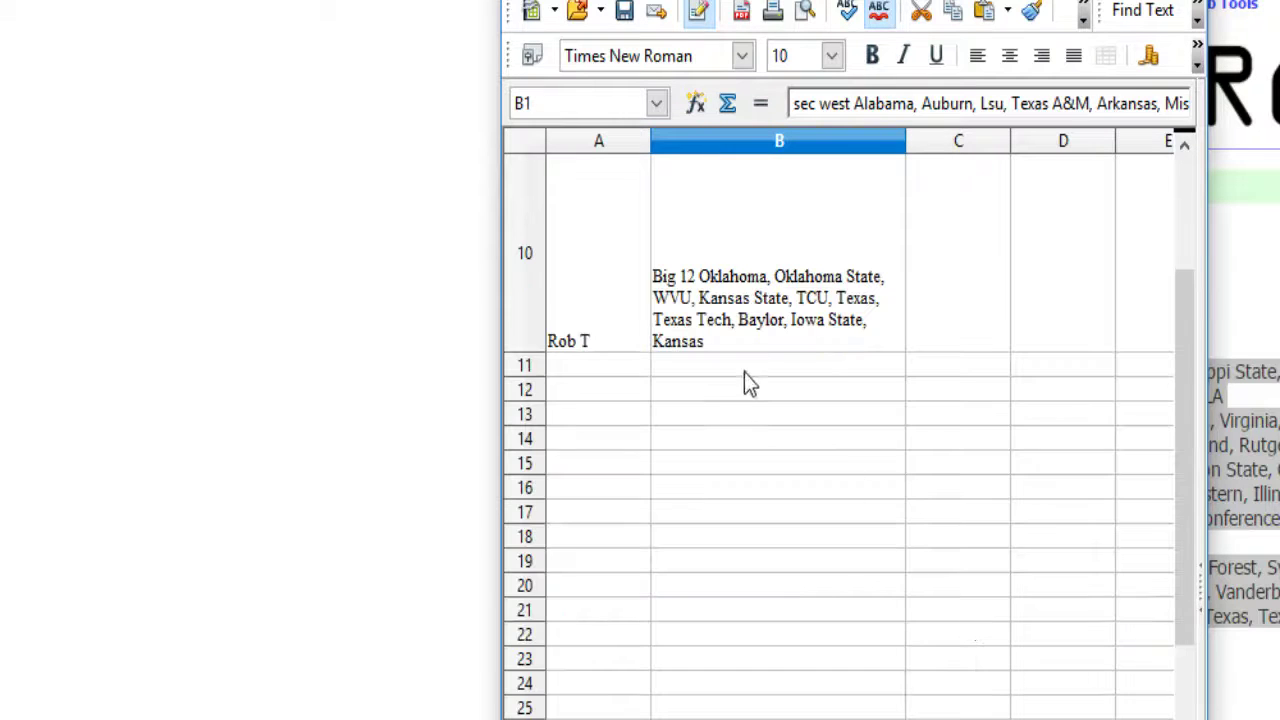
pyautogui.scroll(1, 758, 470)
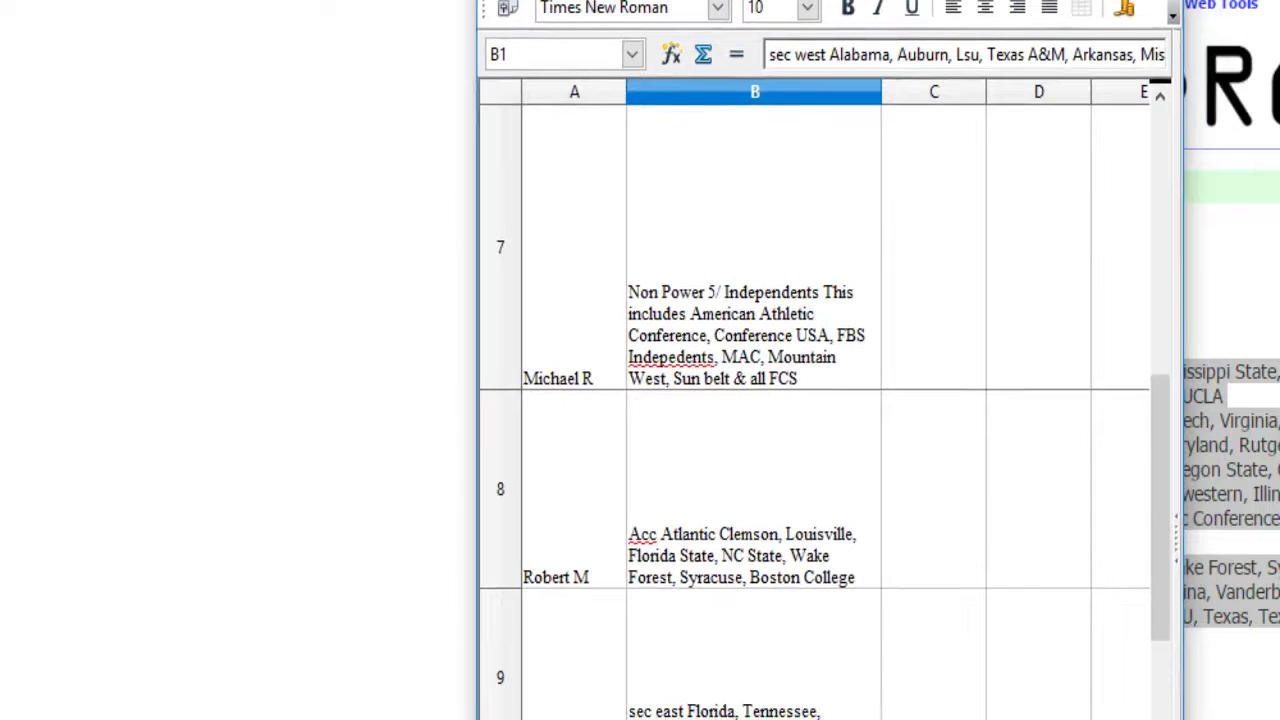
pyautogui.moveTo(503, 719); pyautogui.dragTo(503, 697)
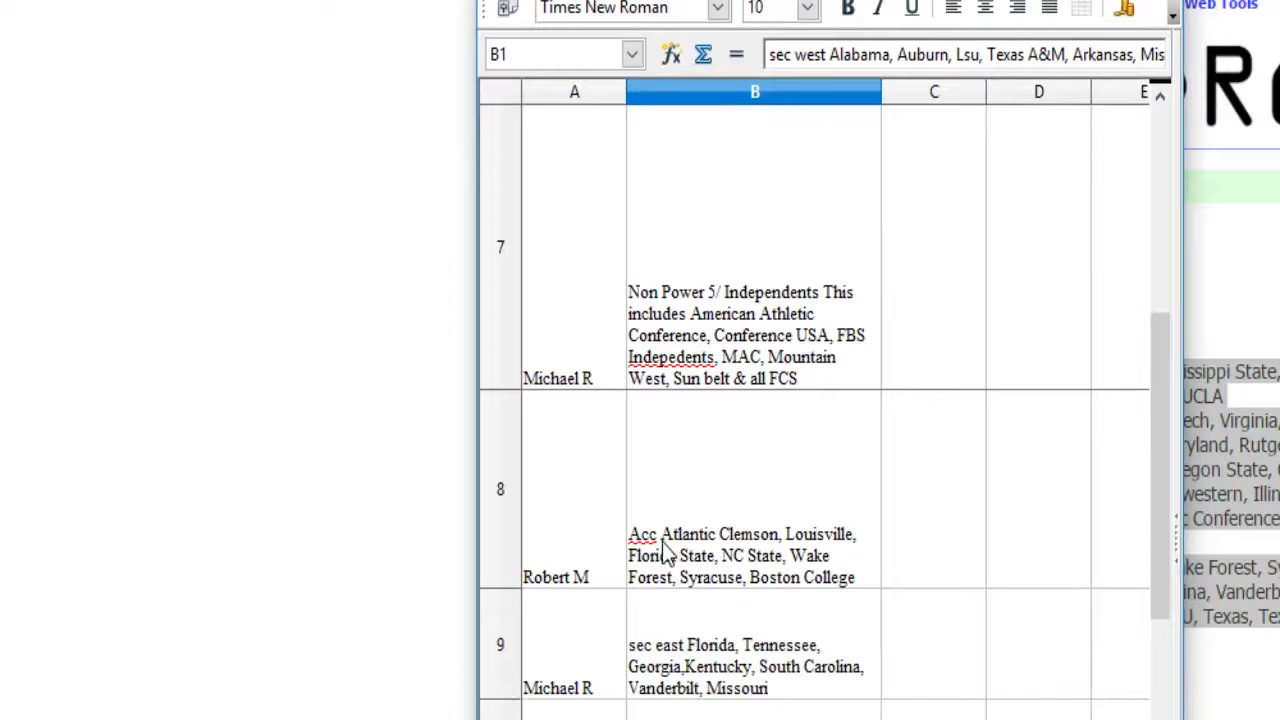
pyautogui.scroll(2, 651, 664)
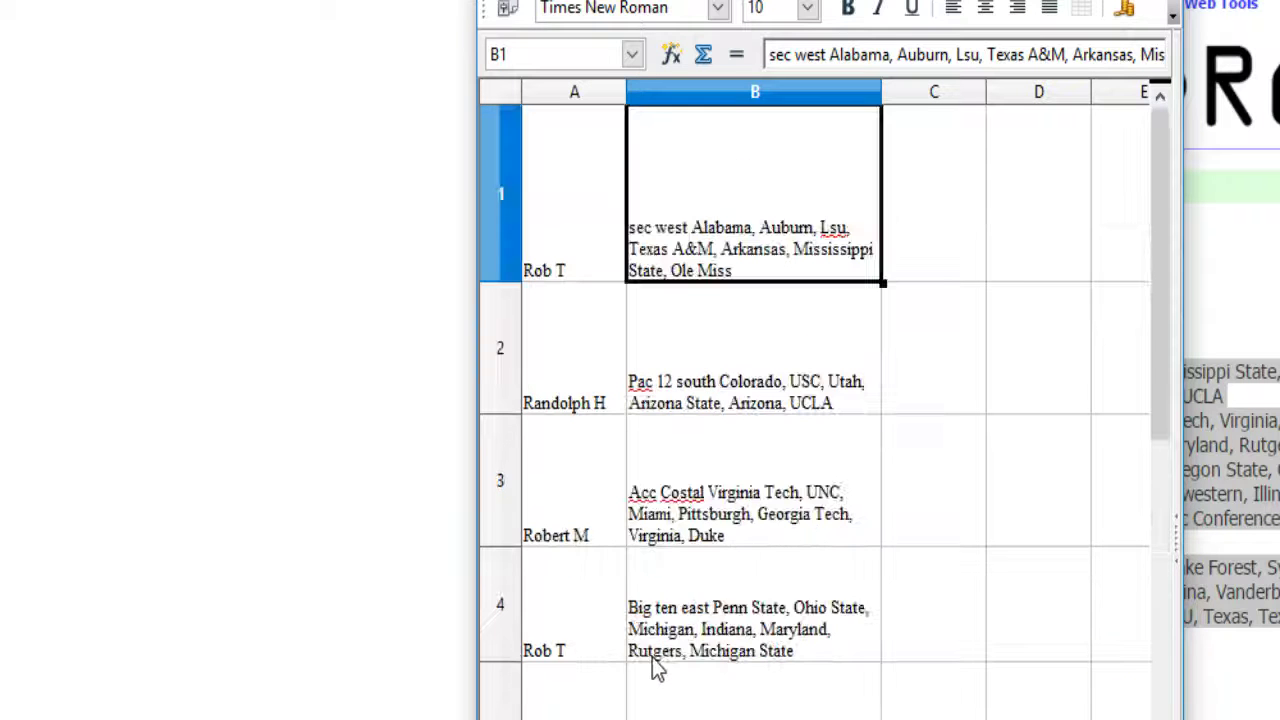
pyautogui.scroll(-2, 641, 690)
pyautogui.scroll(-1, 641, 690)
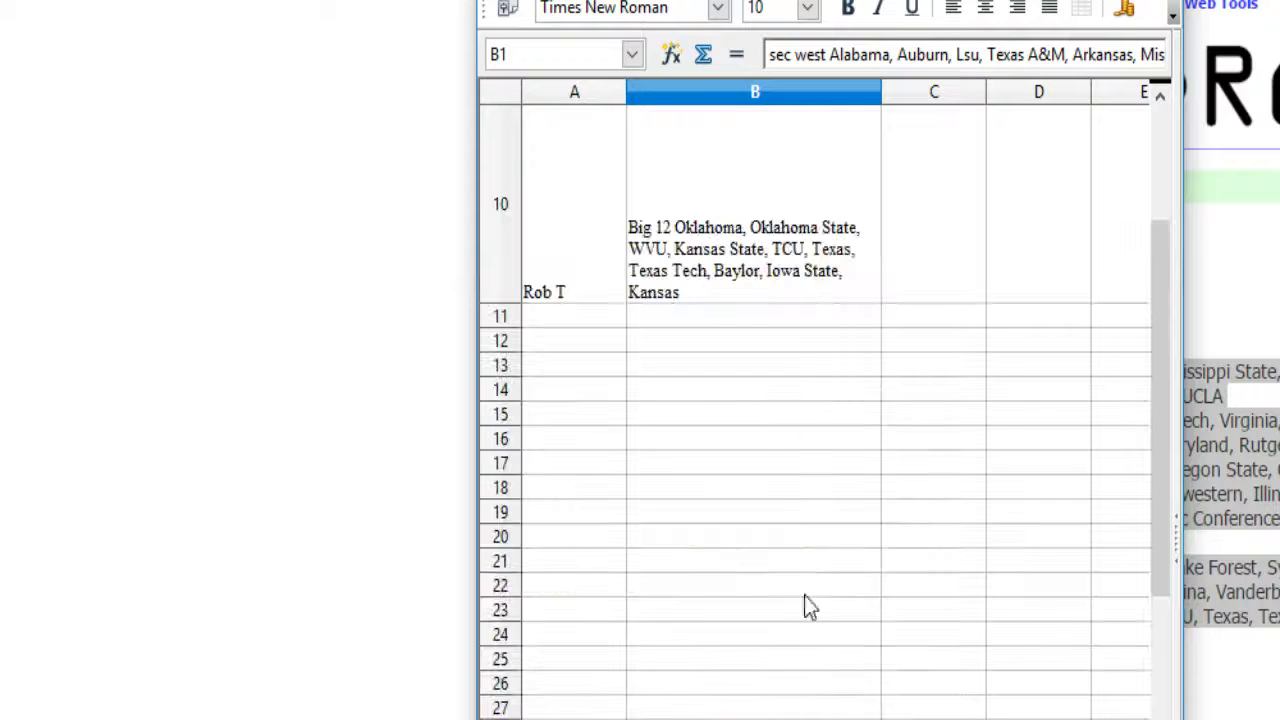